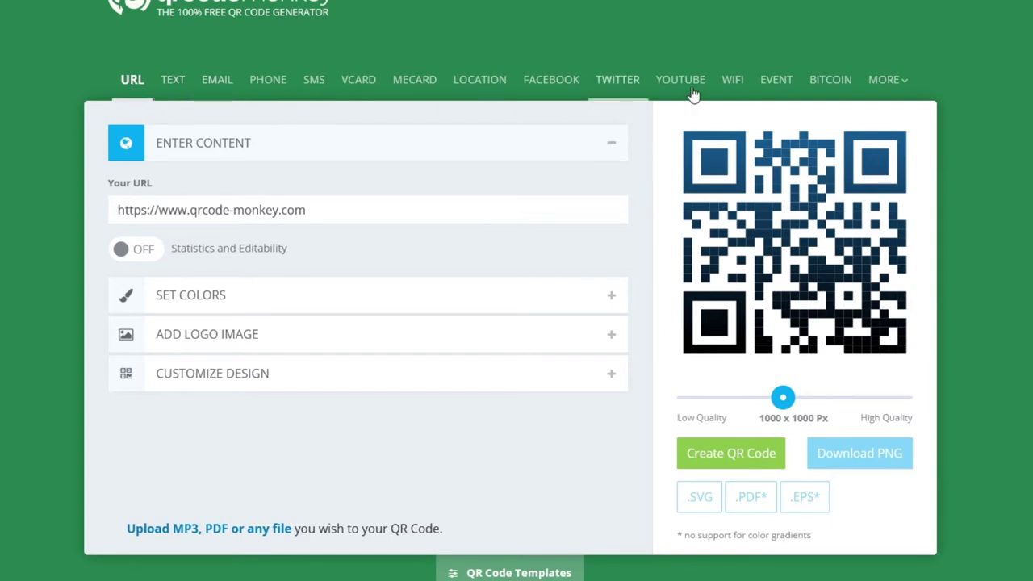
- Try the WiFi QR type, then switch to the YouTube content type
{"action": "left_click", "coordinate": [731, 83]}
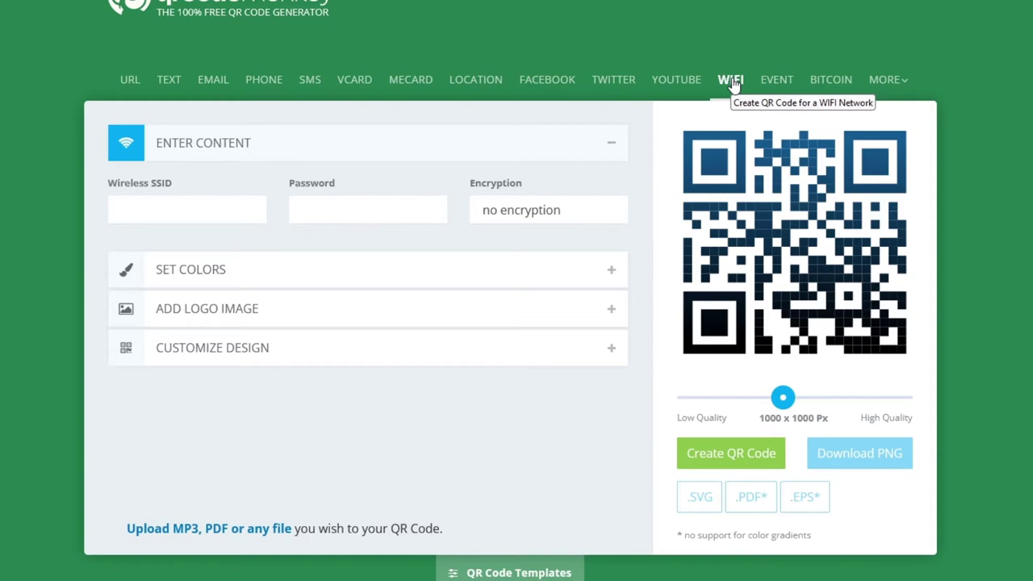
{"action": "left_click", "coordinate": [687, 80]}
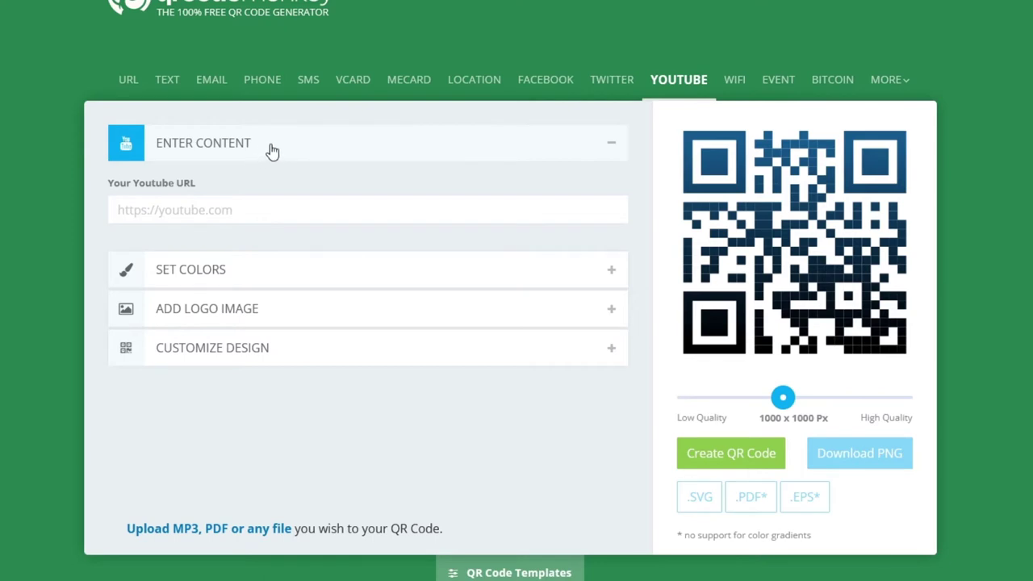
- Paste the YouTube channel URL into the URL field and generate the QR code
{"action": "left_click", "coordinate": [185, 210]}
{"action": "type", "text": "https://www.youtube.com/channel/UC6jbYFgzx31j9xSfU0u_Z9A"}
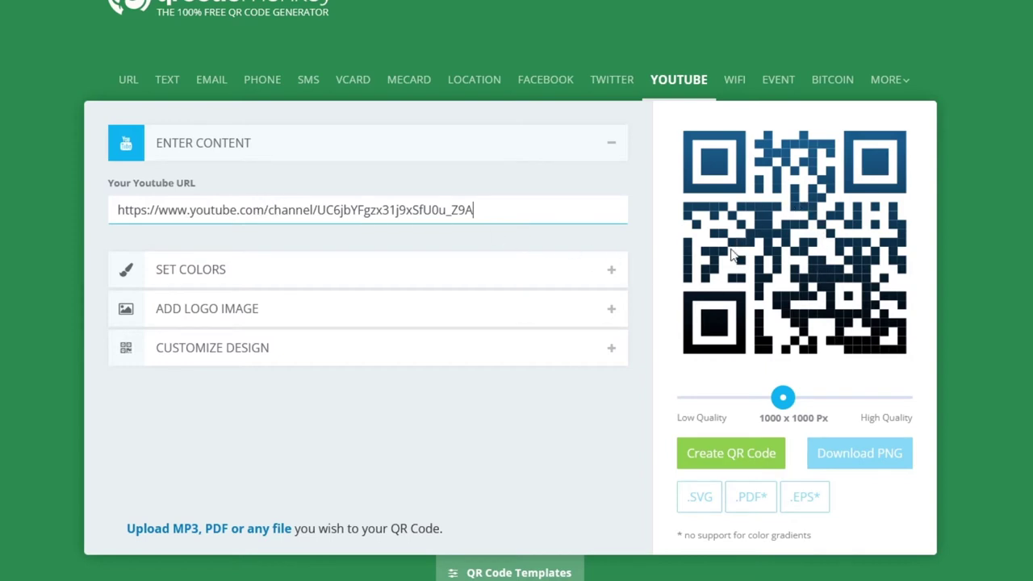
{"action": "left_click", "coordinate": [728, 456]}
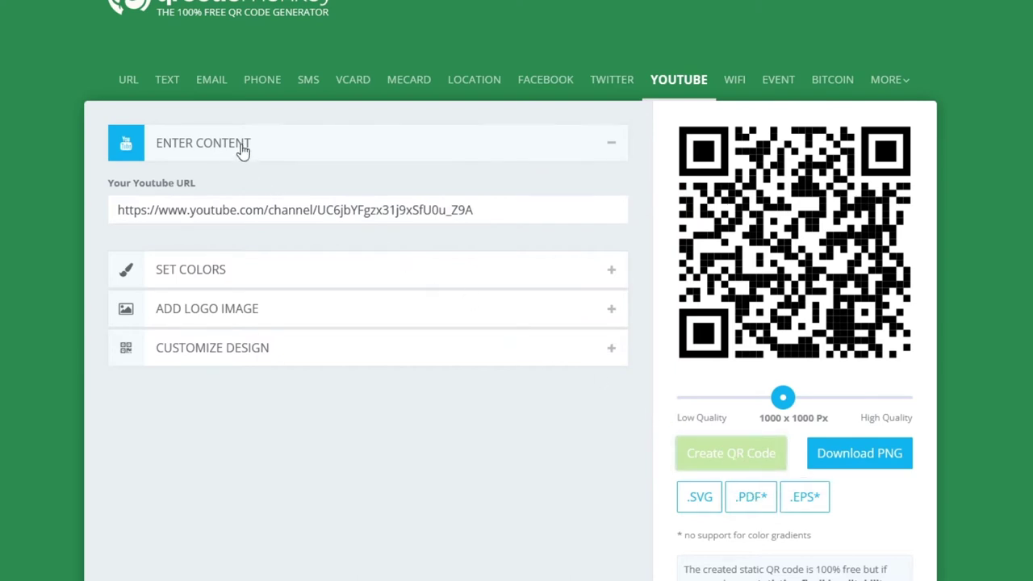
- Set the foreground to solid purple #8b1bed, after briefly trying a colour gradient
{"action": "left_click", "coordinate": [244, 276]}
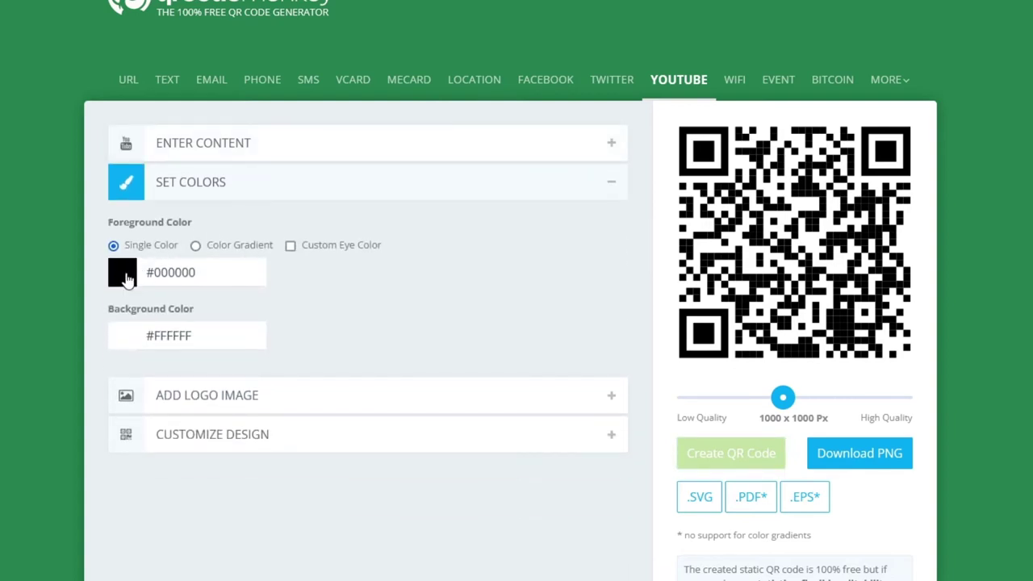
{"action": "left_click", "coordinate": [126, 278]}
{"action": "left_click", "coordinate": [171, 305]}
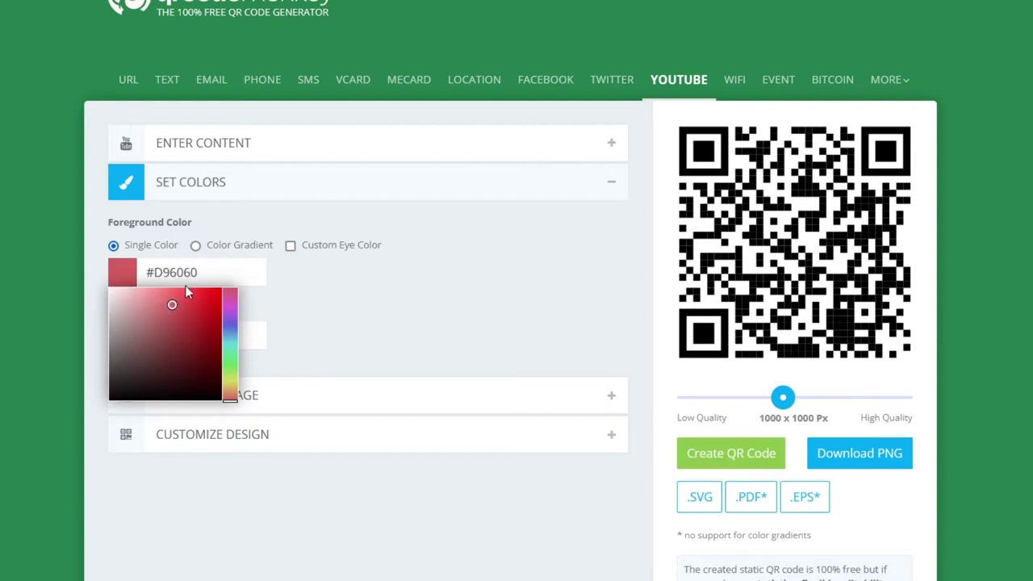
{"action": "left_click_drag", "start_coordinate": [200, 273], "coordinate": [154, 272]}
{"action": "type", "text": "8b1bed"}
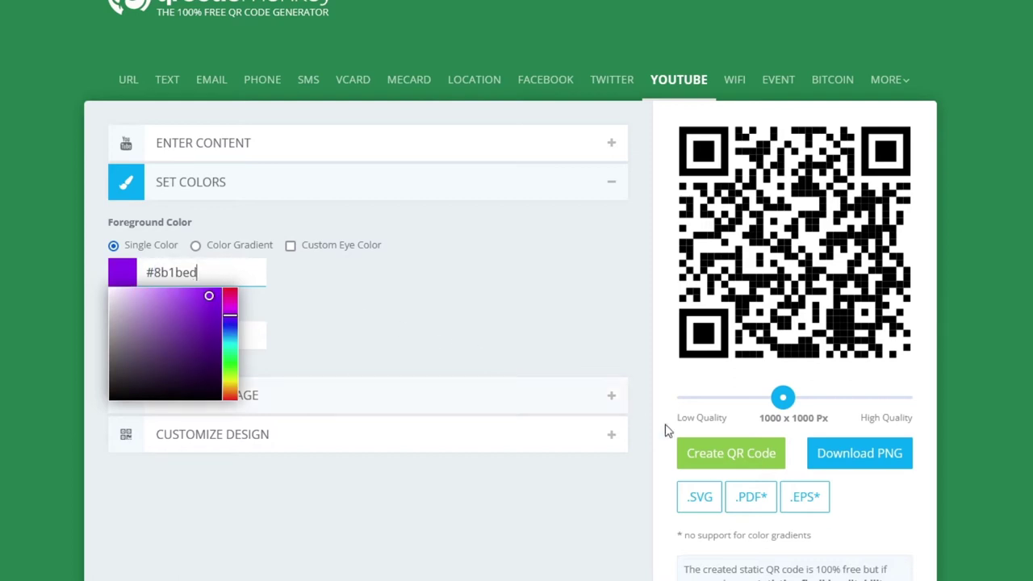
{"action": "left_click", "coordinate": [706, 452]}
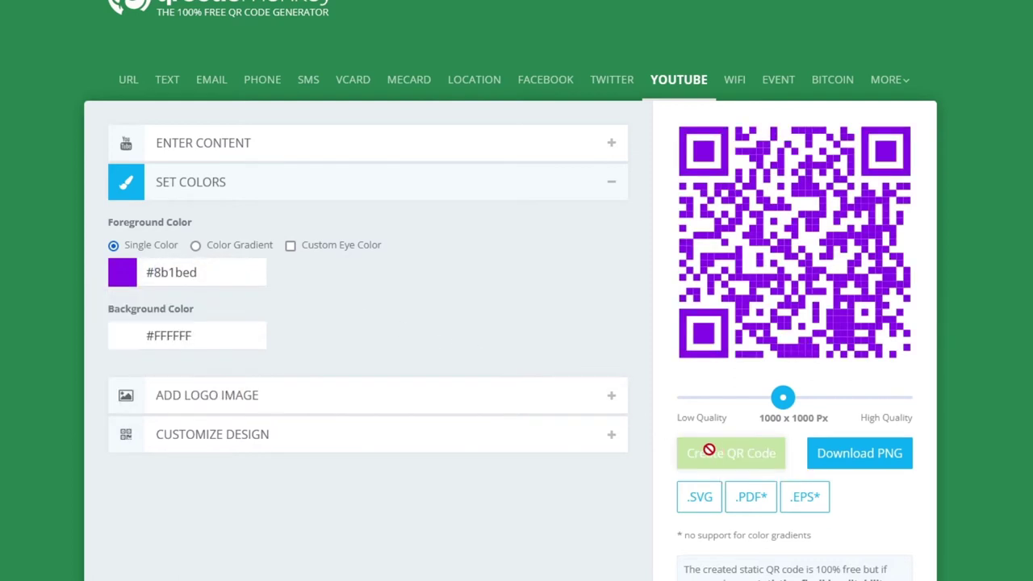
{"action": "left_click", "coordinate": [196, 247]}
{"action": "left_click", "coordinate": [716, 449]}
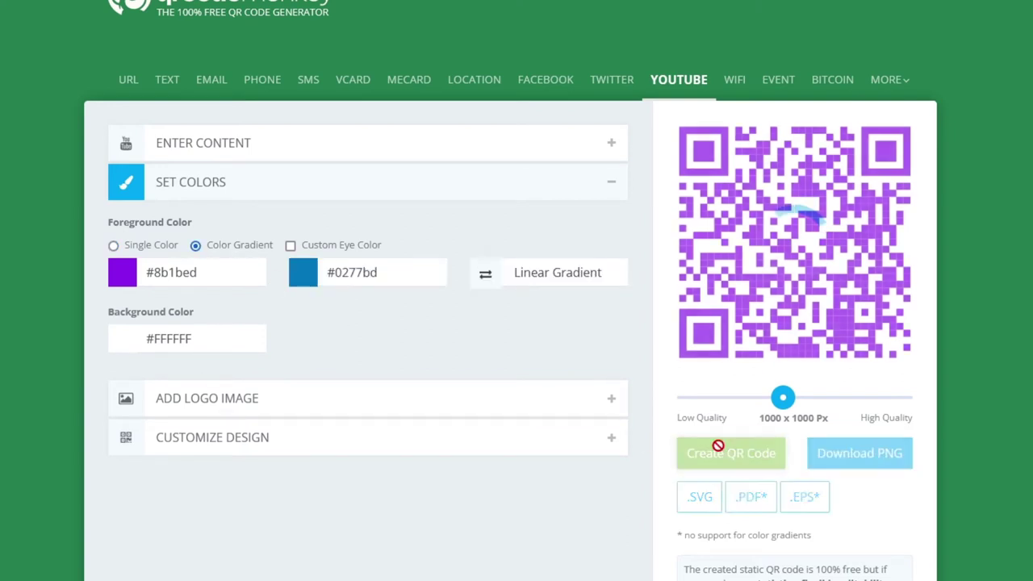
{"action": "left_click", "coordinate": [114, 247]}
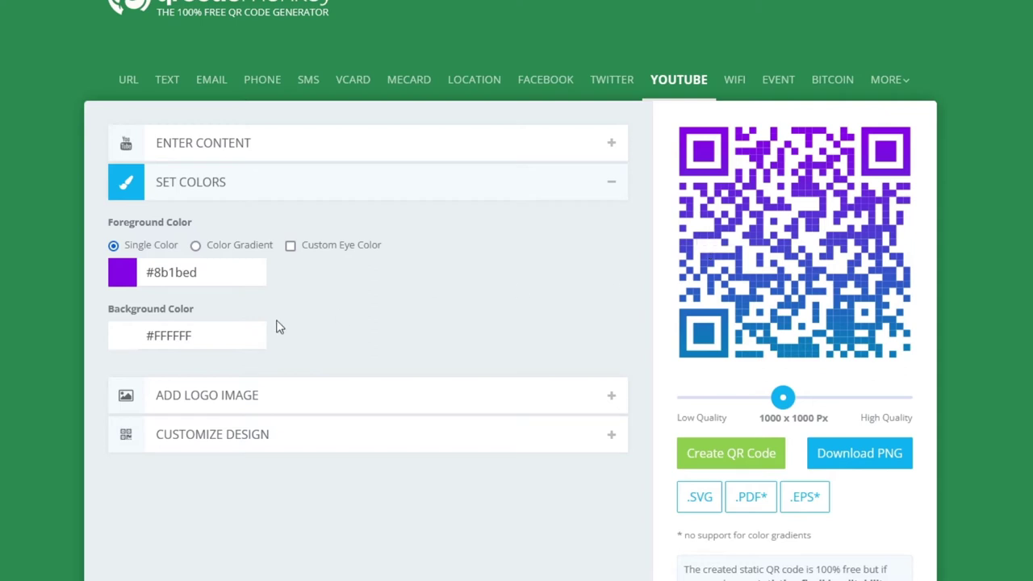
- Try a dark red #5C0505 background and regenerate the code
{"action": "left_click", "coordinate": [125, 345]}
{"action": "left_click", "coordinate": [198, 362]}
{"action": "left_click_drag", "start_coordinate": [198, 362], "coordinate": [217, 424]}
{"action": "left_click", "coordinate": [282, 379]}
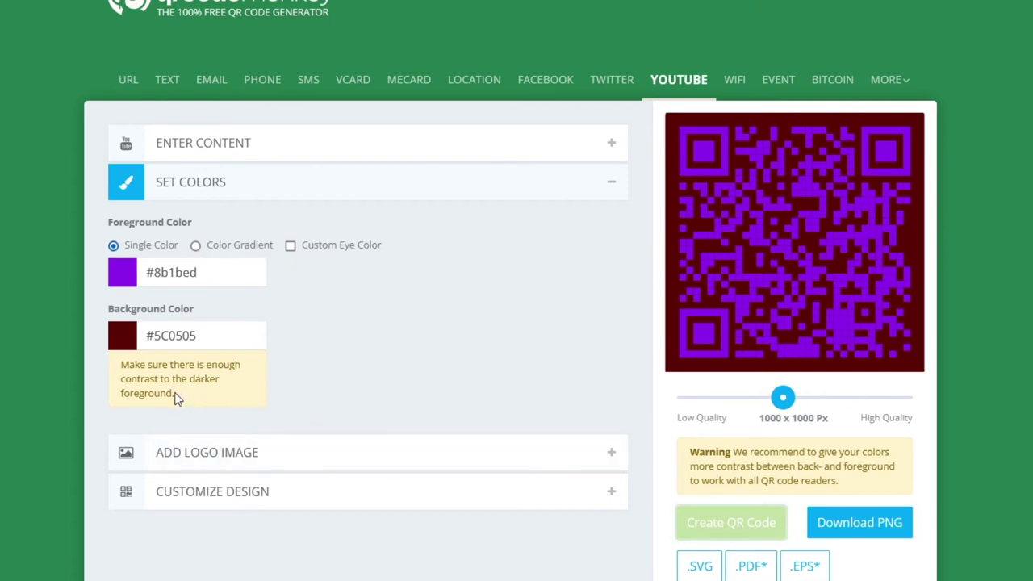
- Restore the white #FFFFFF background and place the YouTube logo at the centre
{"action": "left_click", "coordinate": [127, 347]}
{"action": "left_click_drag", "start_coordinate": [138, 369], "coordinate": [107, 351]}
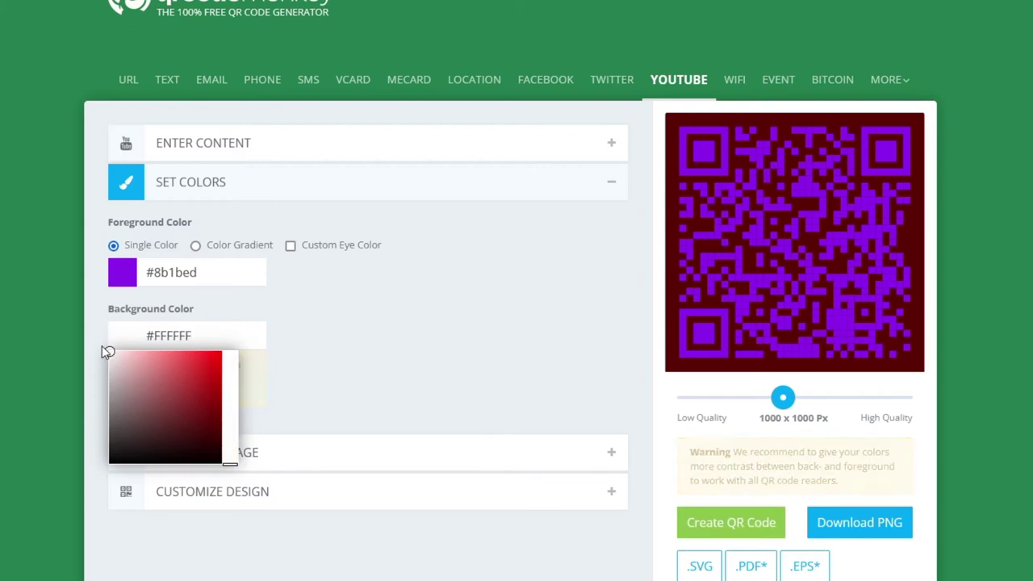
{"action": "left_click", "coordinate": [717, 449]}
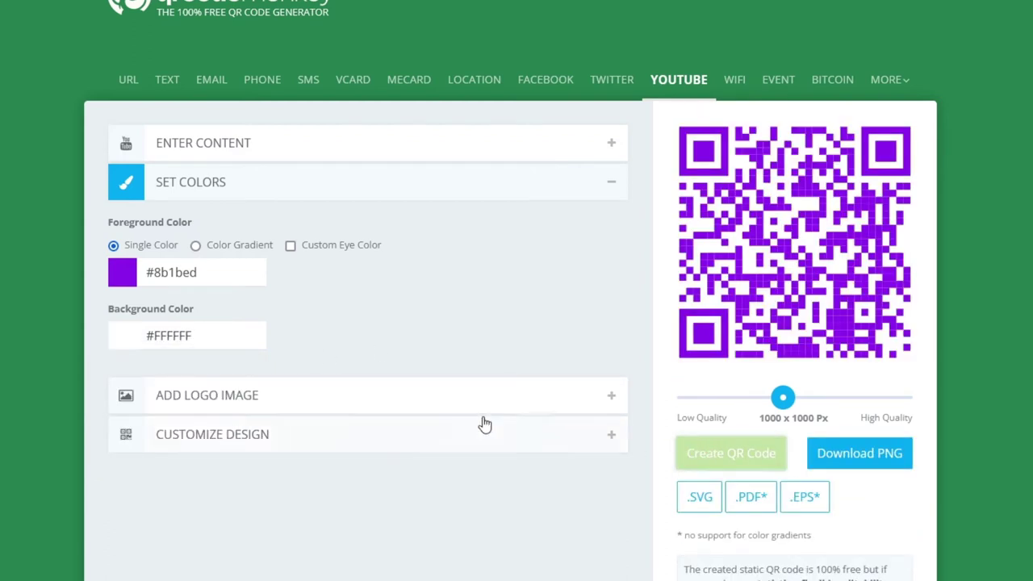
{"action": "left_click", "coordinate": [233, 407]}
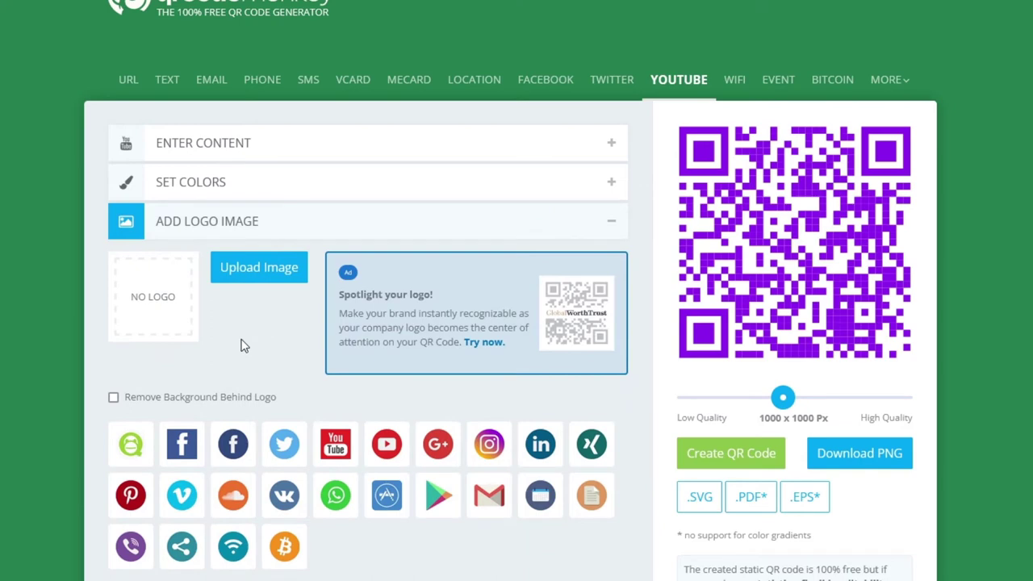
{"action": "left_click", "coordinate": [387, 444]}
- Preview the code with the YouTube logo, then remove the logo and regenerate it
{"action": "left_click", "coordinate": [700, 453]}
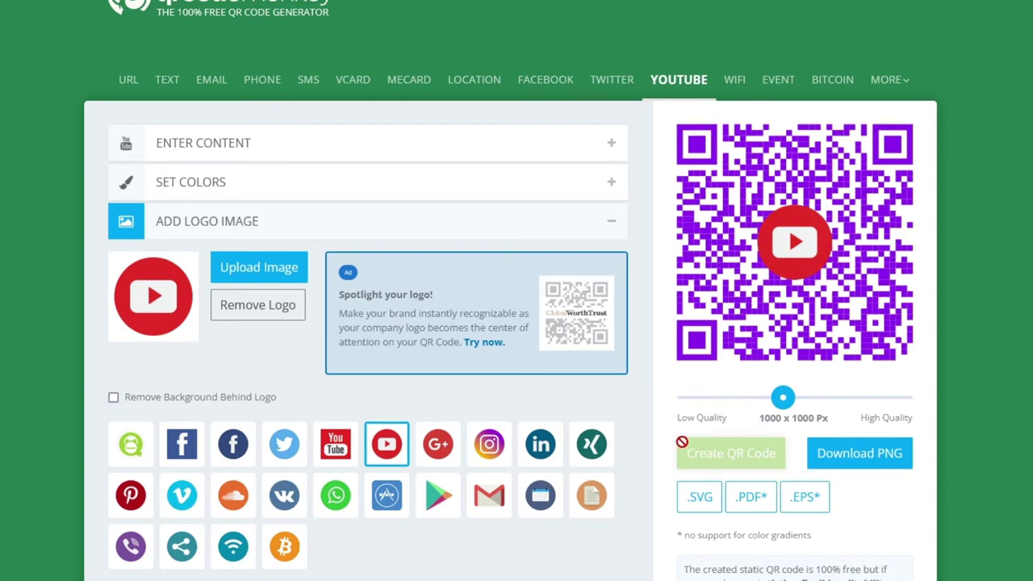
{"action": "left_click", "coordinate": [278, 313]}
{"action": "left_click", "coordinate": [702, 452]}
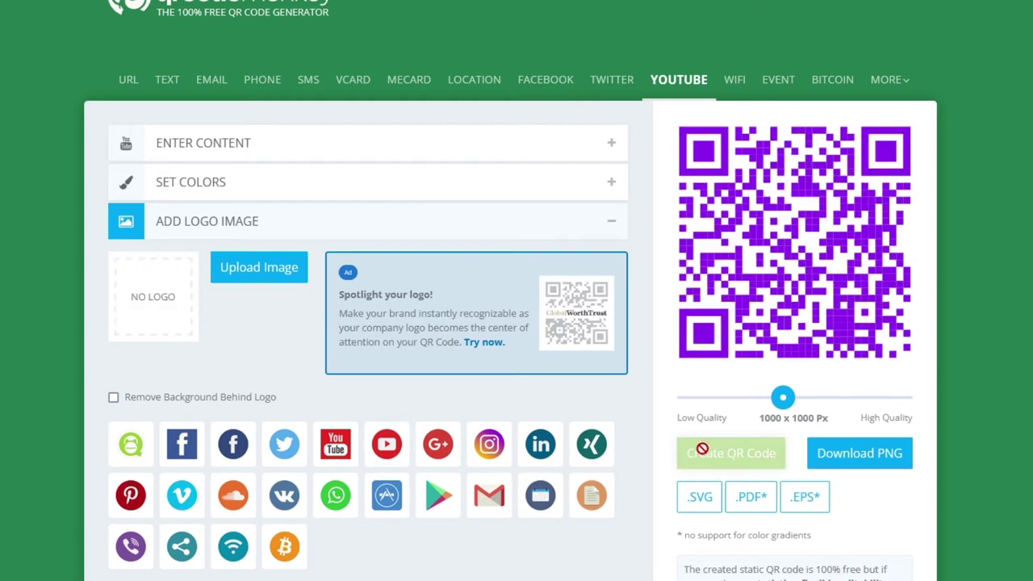
{"action": "scroll", "coordinate": [702, 449], "scroll_direction": "down", "scroll_amount": 1}
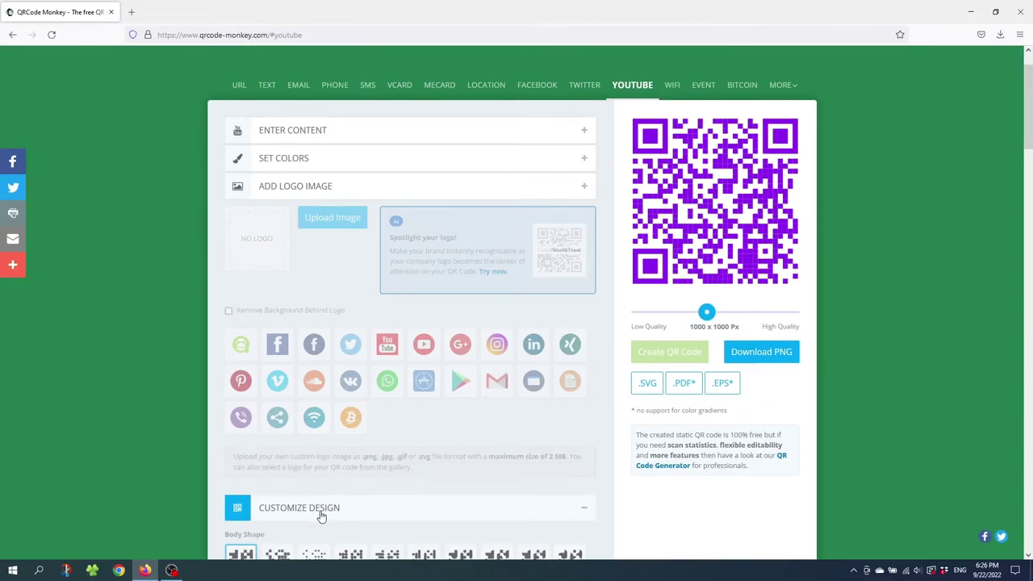
{"action": "left_click", "coordinate": [321, 513]}
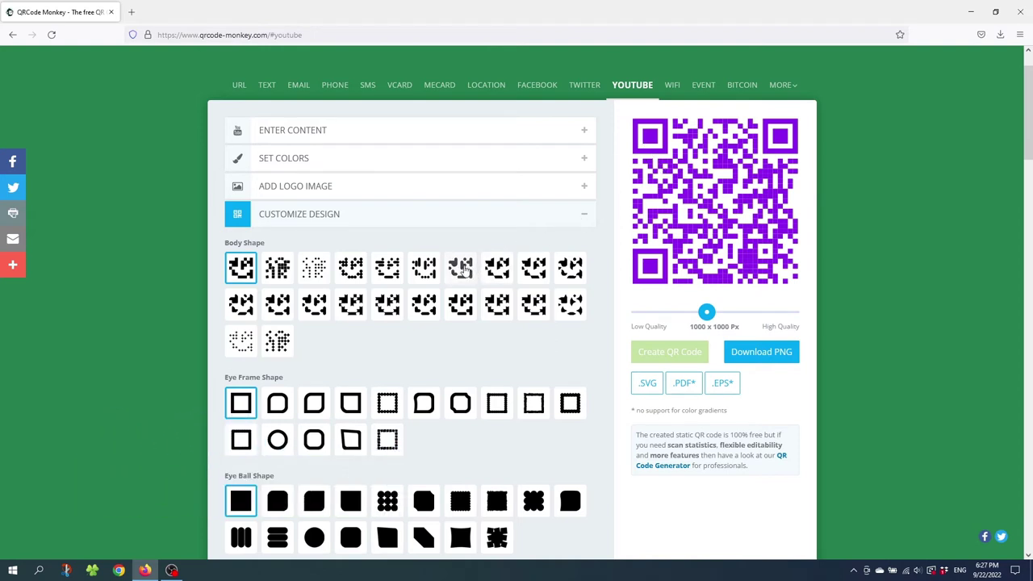
- Apply body shape 7, rounded eye frames and rounded-square eye balls, then regenerate
{"action": "left_click", "coordinate": [462, 269]}
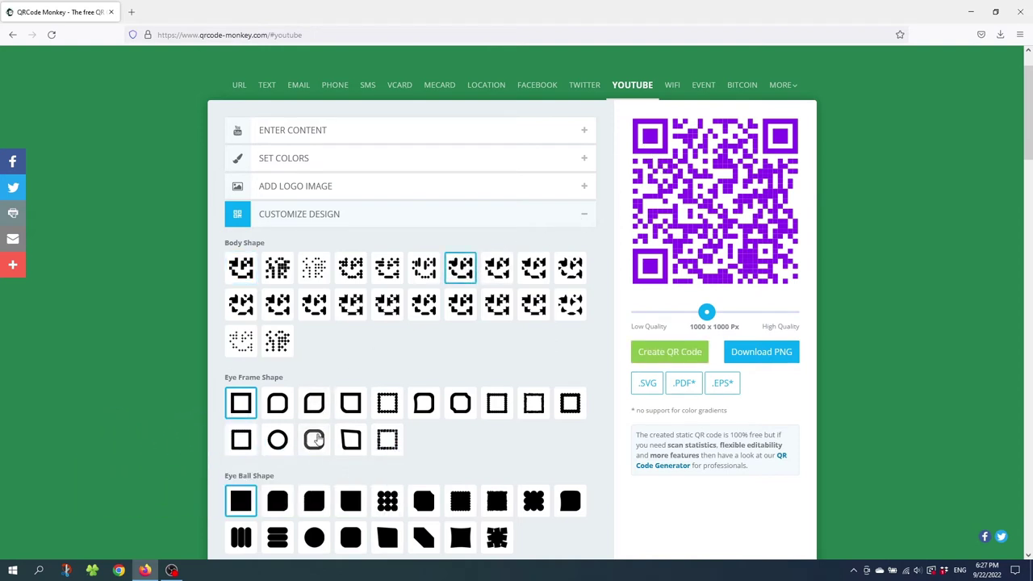
{"action": "left_click", "coordinate": [321, 446]}
{"action": "left_click", "coordinate": [350, 538]}
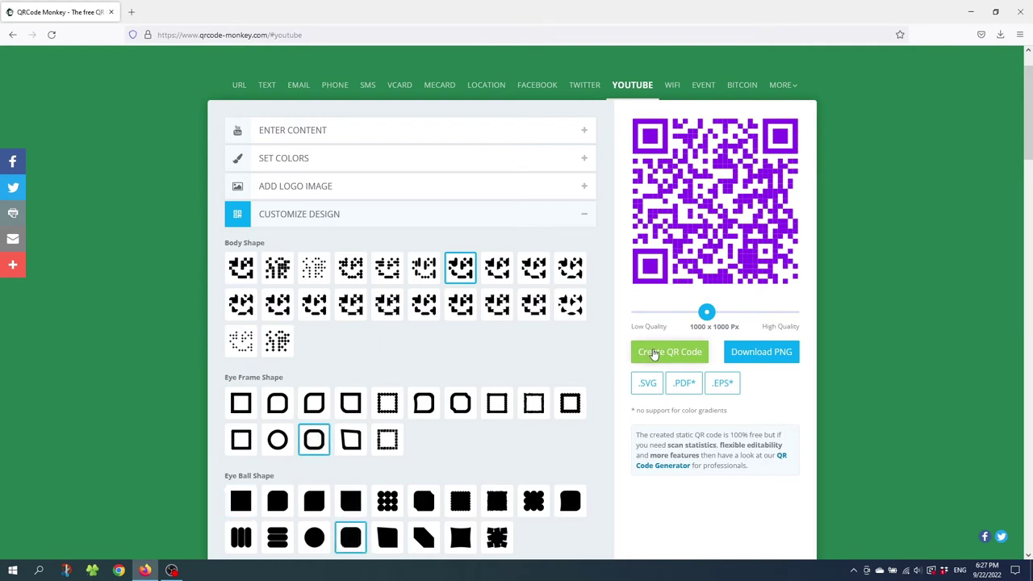
{"action": "left_click", "coordinate": [651, 349]}
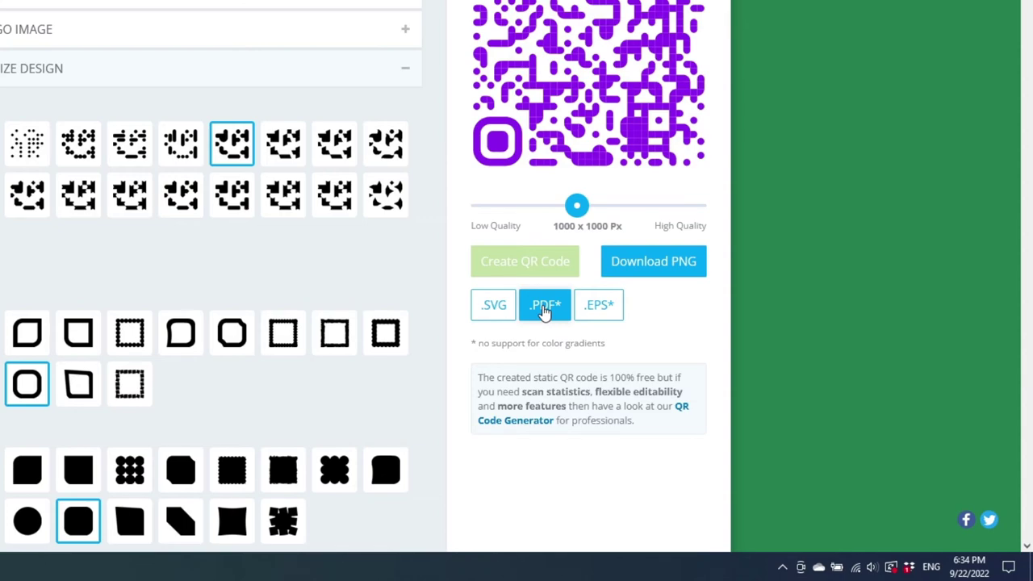
- Download the code as qr-code.pdf and qr-code.eps, then minimize Firefox to the desktop
{"action": "left_click", "coordinate": [544, 309]}
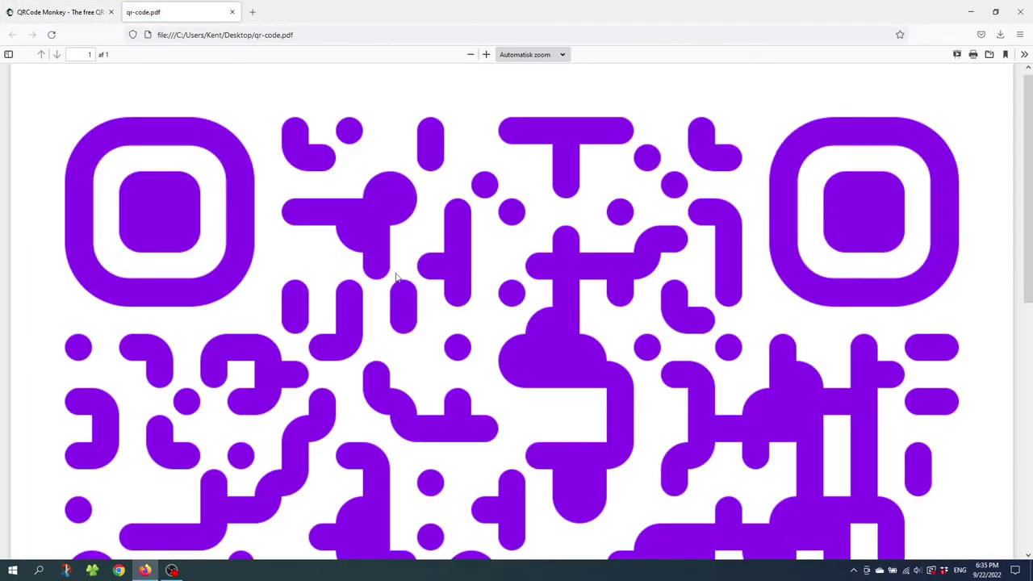
{"action": "left_click", "coordinate": [232, 12]}
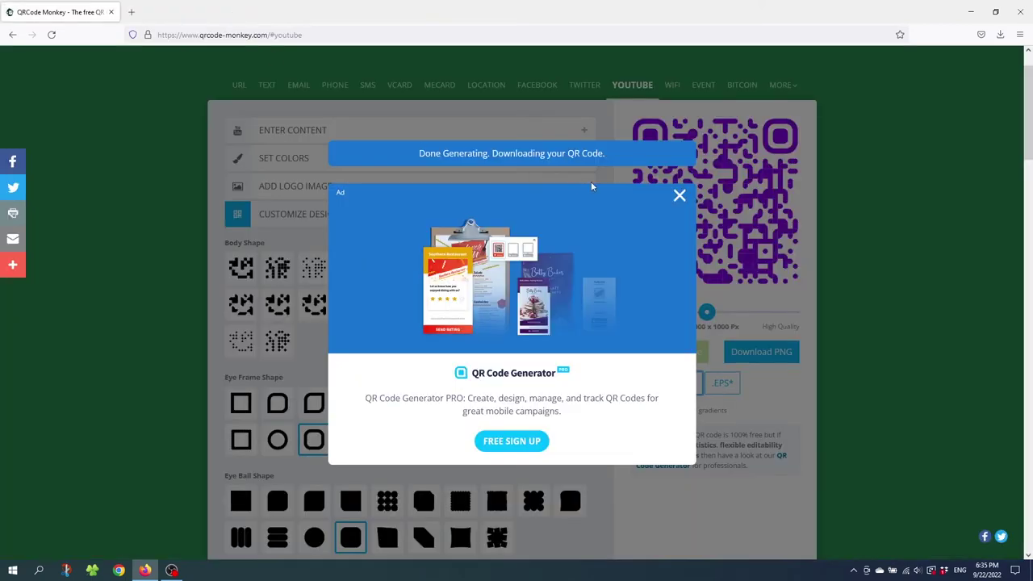
{"action": "left_click", "coordinate": [679, 197]}
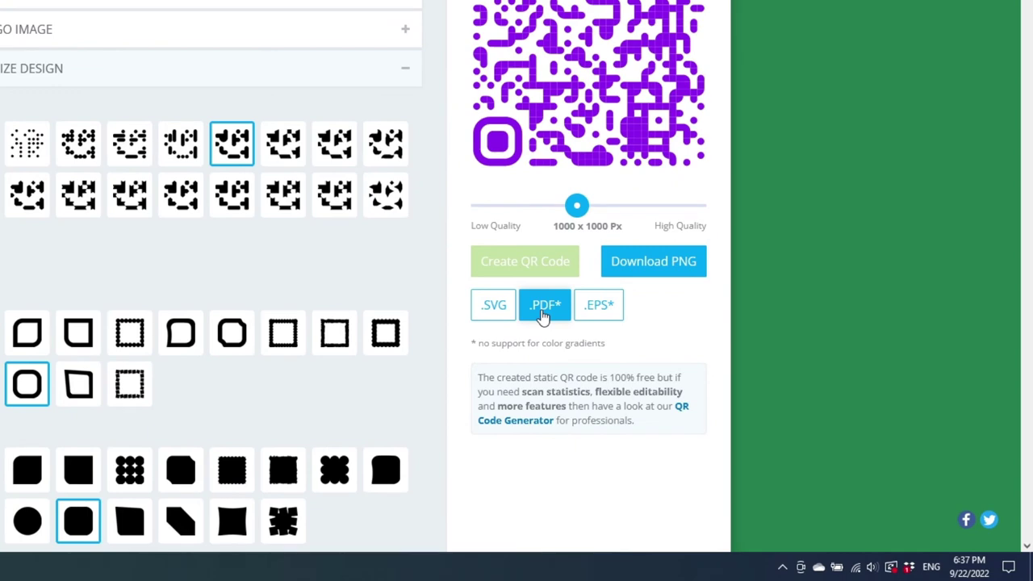
{"action": "left_click", "coordinate": [604, 311]}
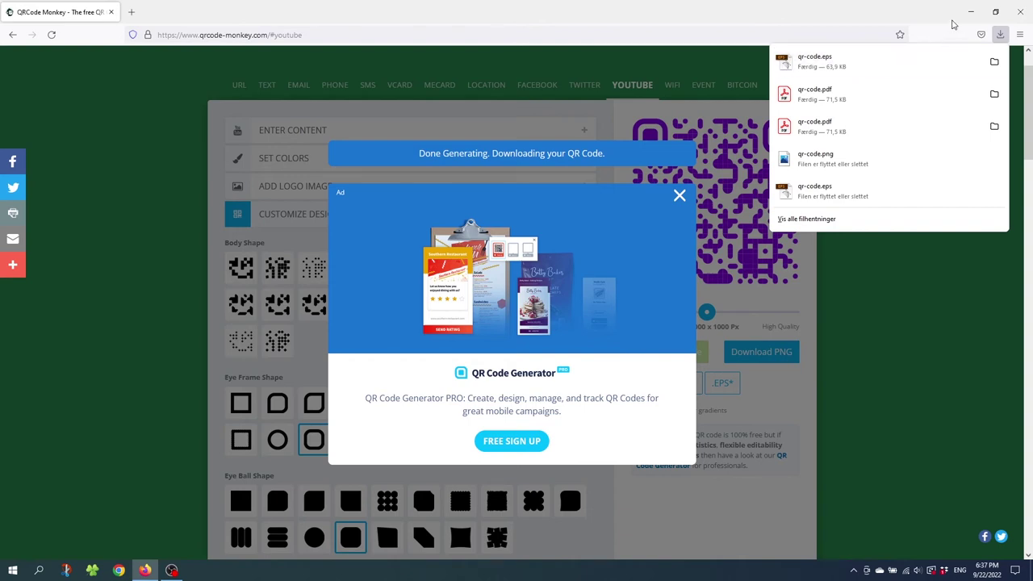
{"action": "left_click", "coordinate": [971, 11]}
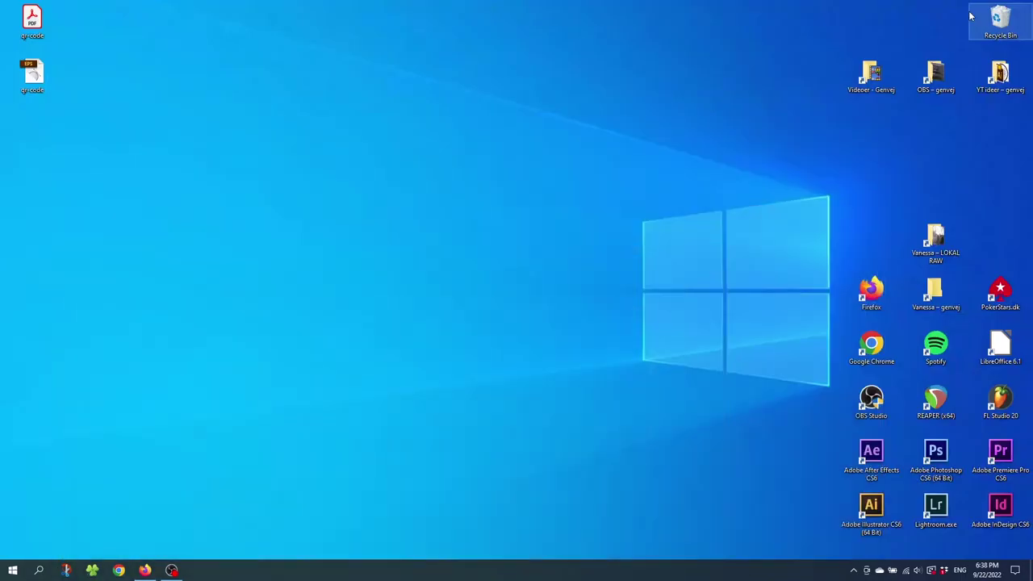
- Open qr-code.eps from the desktop in Adobe Illustrator CS6
{"action": "double_click", "coordinate": [35, 77]}
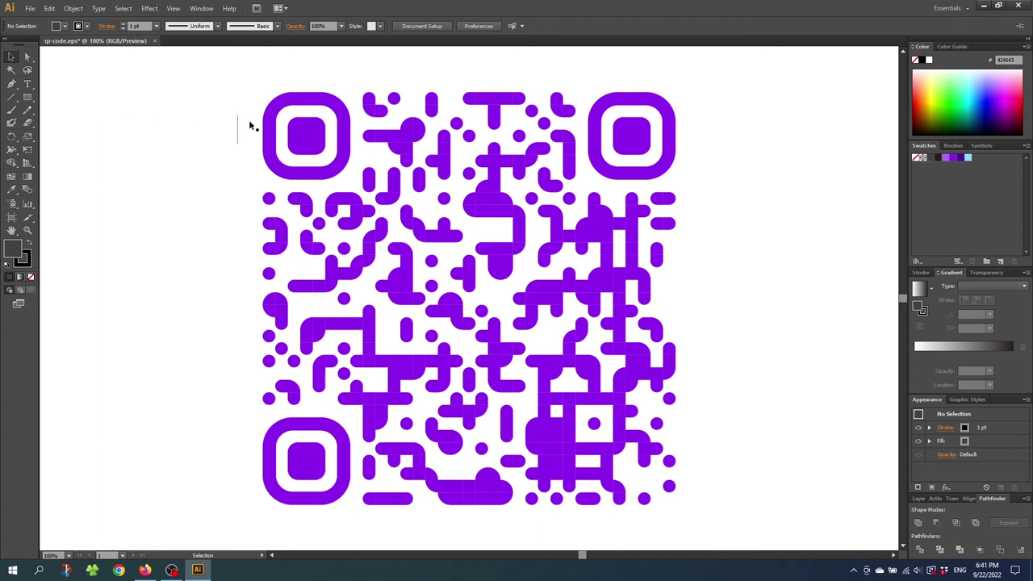
- Ungroup the imported QR code artwork into separate shapes
{"action": "left_click", "coordinate": [314, 129]}
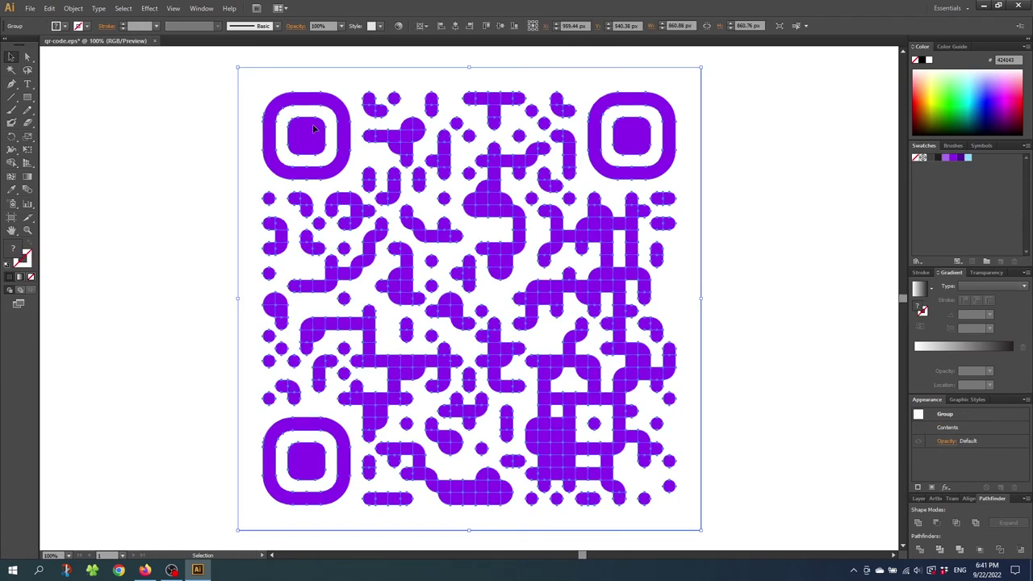
{"action": "right_click", "coordinate": [314, 126]}
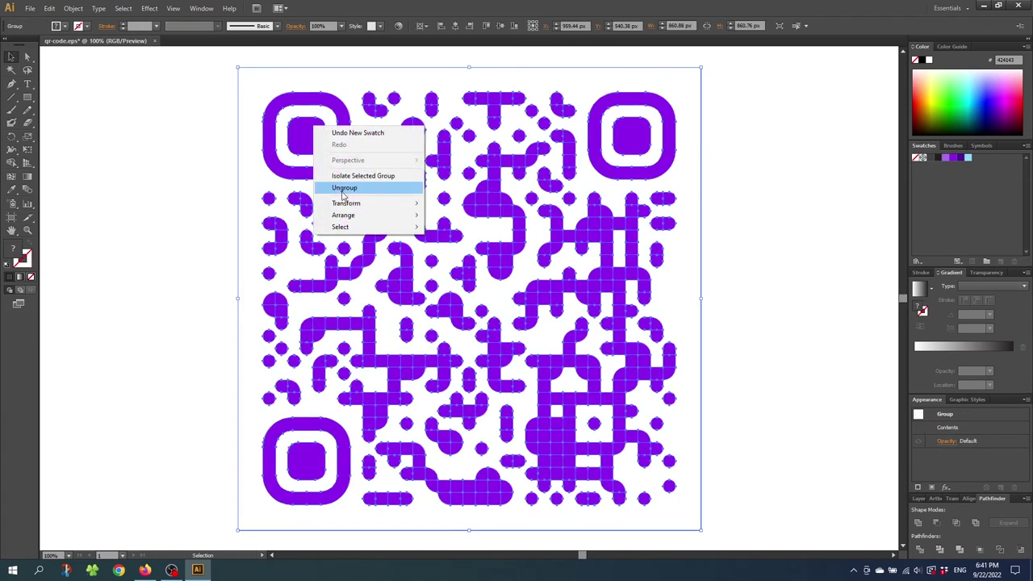
{"action": "left_click", "coordinate": [342, 190]}
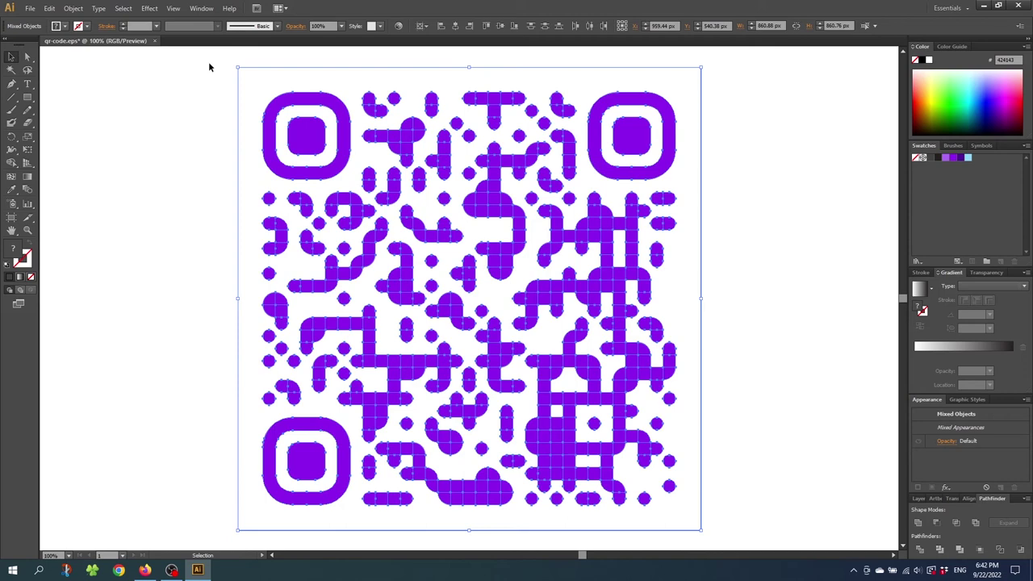
{"action": "left_click_drag", "start_coordinate": [216, 58], "coordinate": [251, 103]}
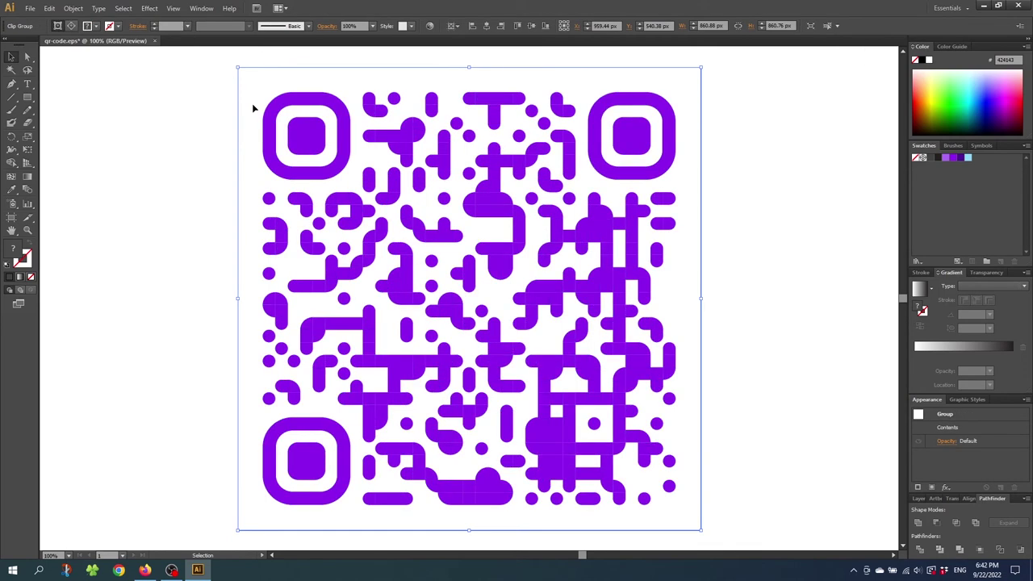
{"action": "left_click", "coordinate": [252, 104]}
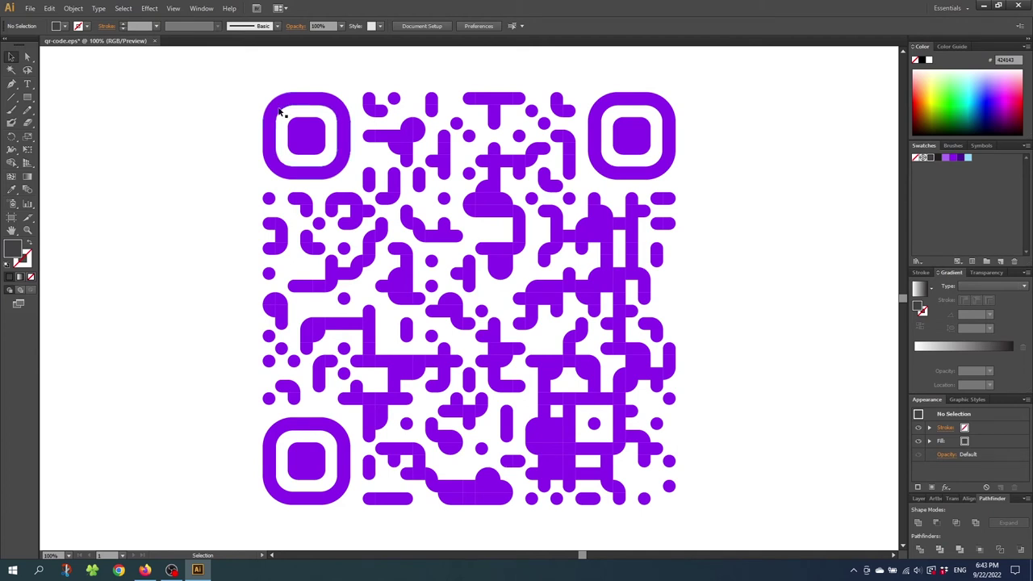
- Fill every QR code shape with the light-blue swatch
{"action": "left_click", "coordinate": [406, 152]}
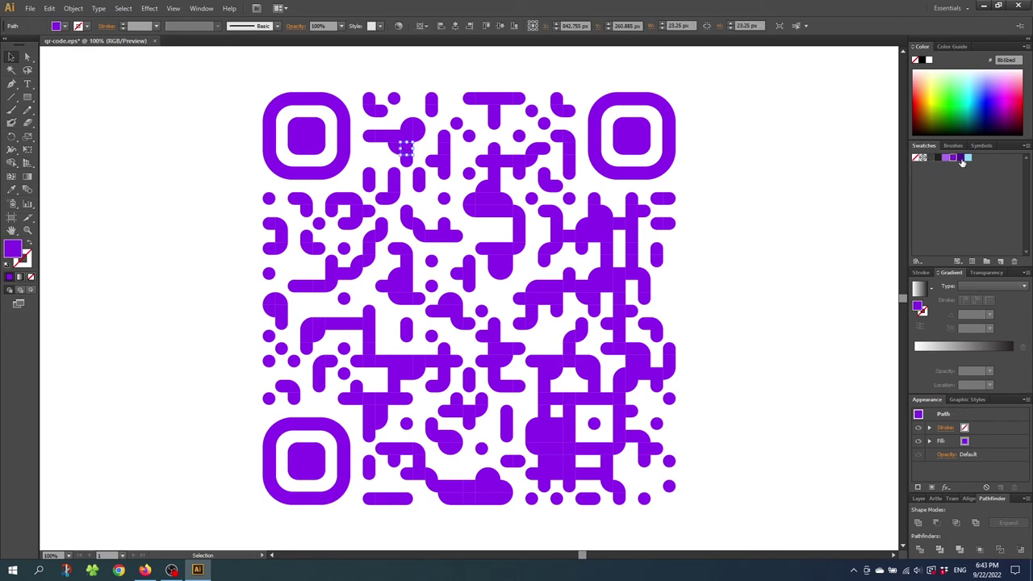
{"action": "left_click", "coordinate": [967, 158]}
{"action": "left_click", "coordinate": [953, 158]}
{"action": "left_click", "coordinate": [313, 103]}
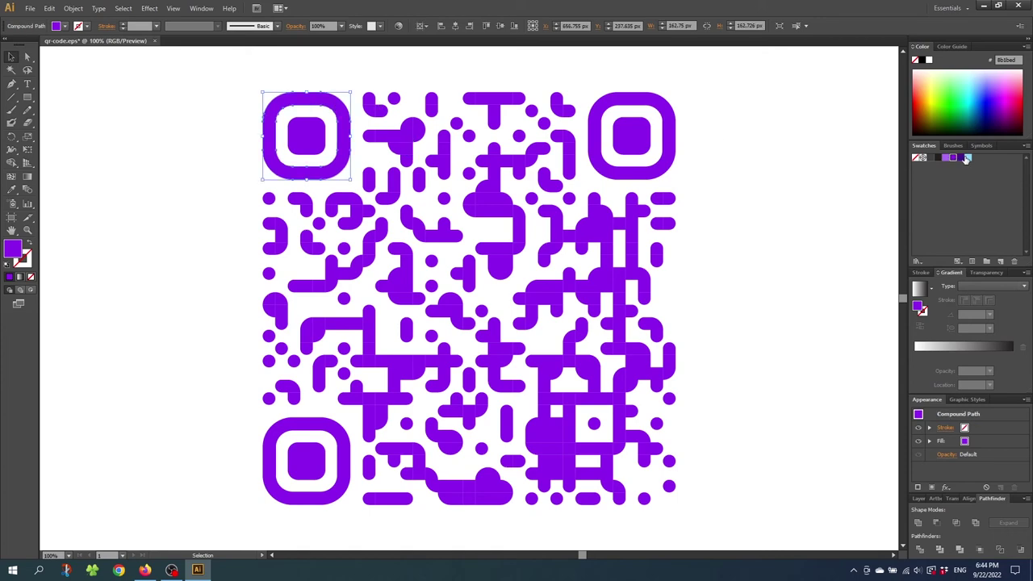
{"action": "left_click", "coordinate": [968, 158]}
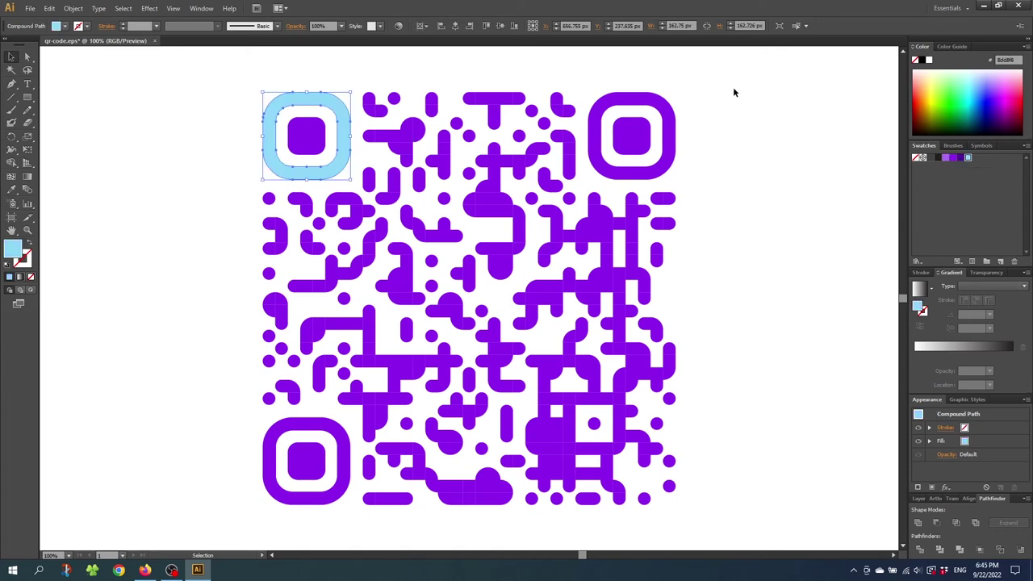
{"action": "left_click_drag", "start_coordinate": [723, 83], "coordinate": [207, 496]}
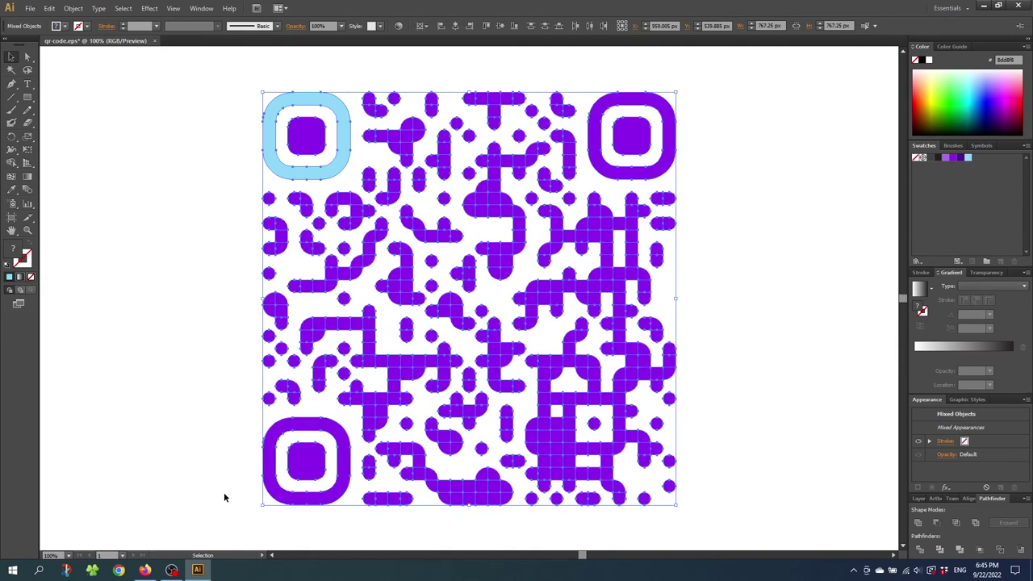
{"action": "left_click", "coordinate": [967, 157]}
{"action": "left_click", "coordinate": [746, 146]}
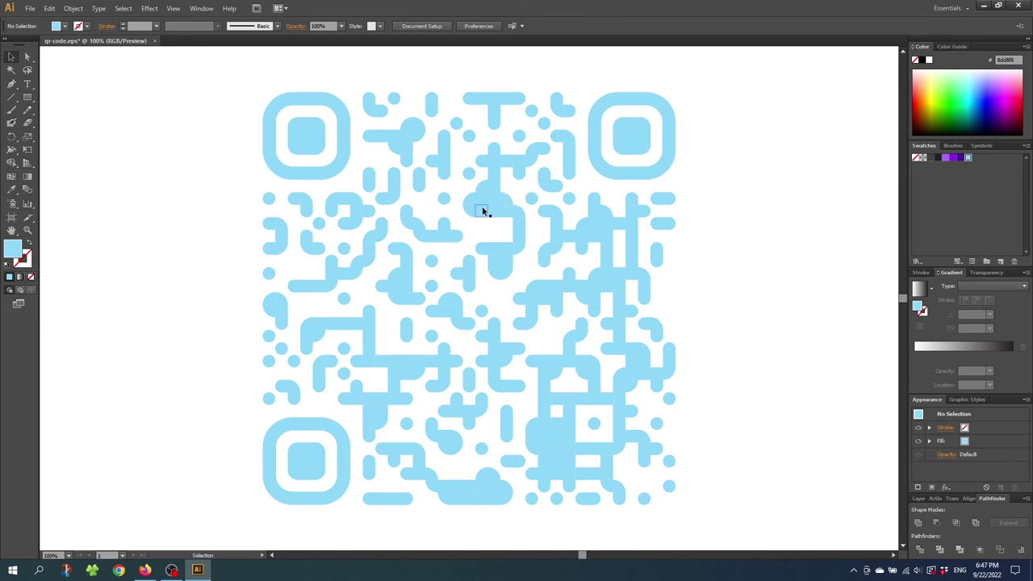
- Select all light-blue QR modules and unite them with Pathfinder
{"action": "left_click_drag", "start_coordinate": [730, 80], "coordinate": [211, 517]}
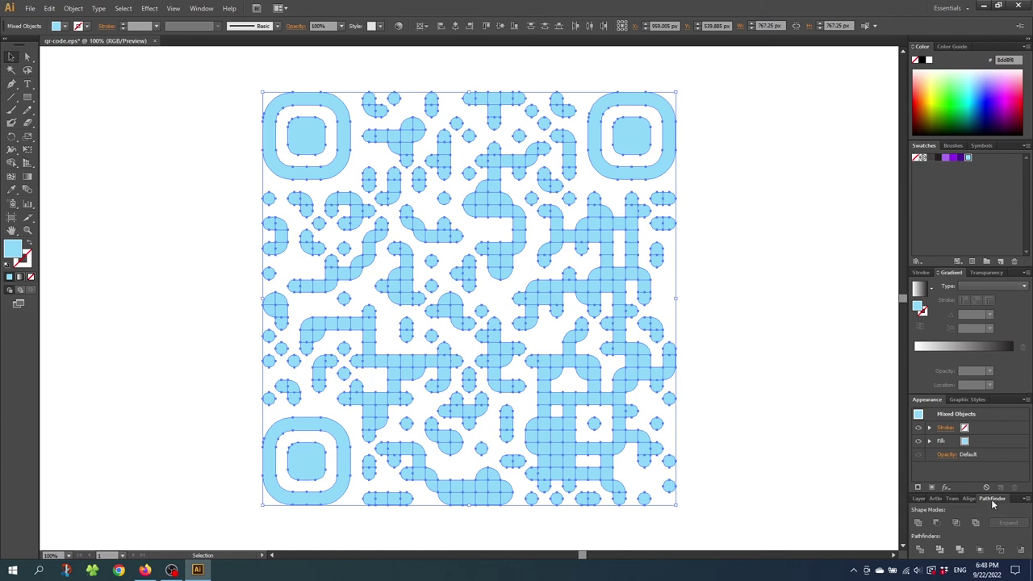
{"action": "left_click", "coordinate": [204, 9]}
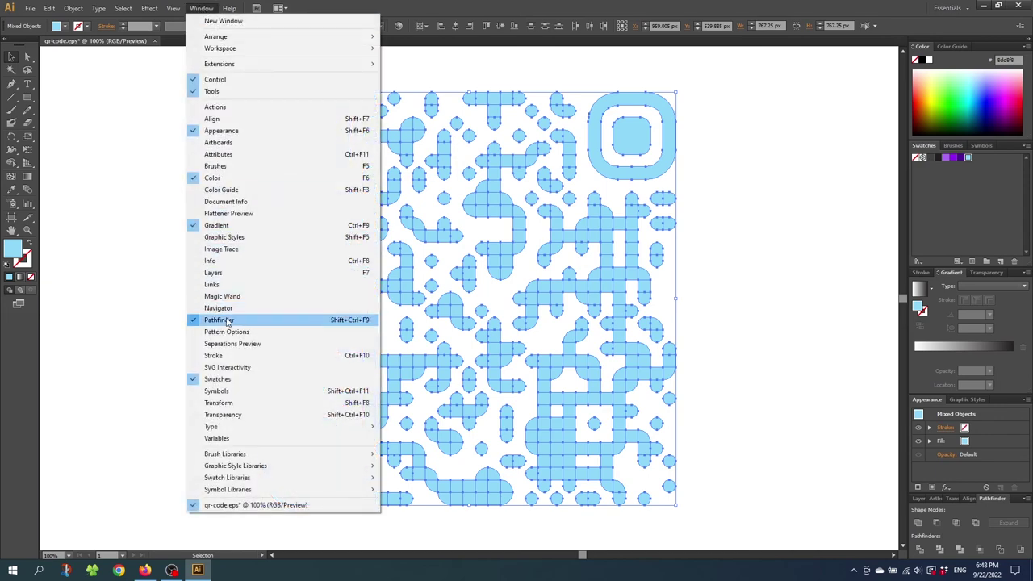
{"action": "left_click", "coordinate": [271, 322]}
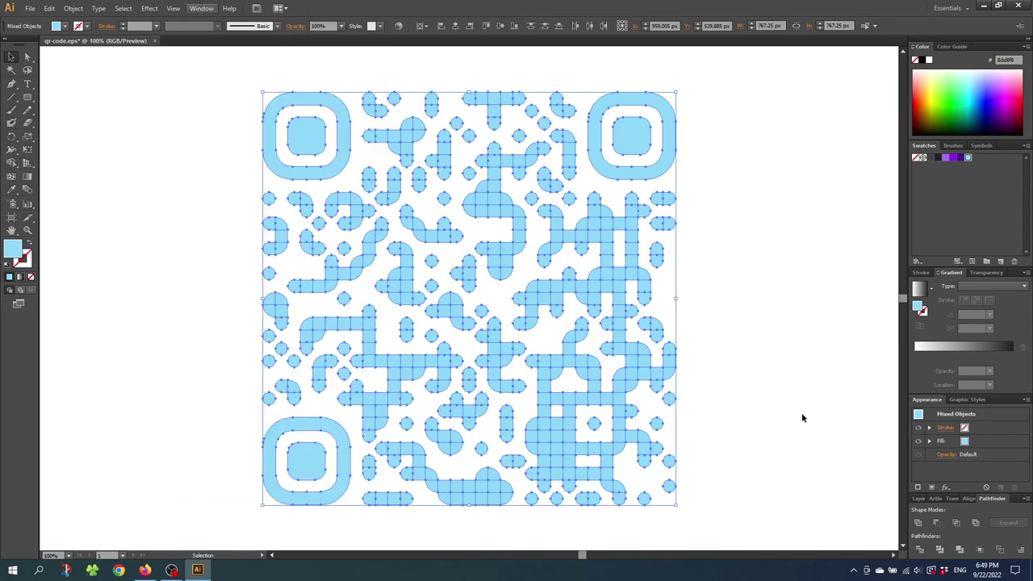
{"action": "left_click", "coordinate": [917, 522]}
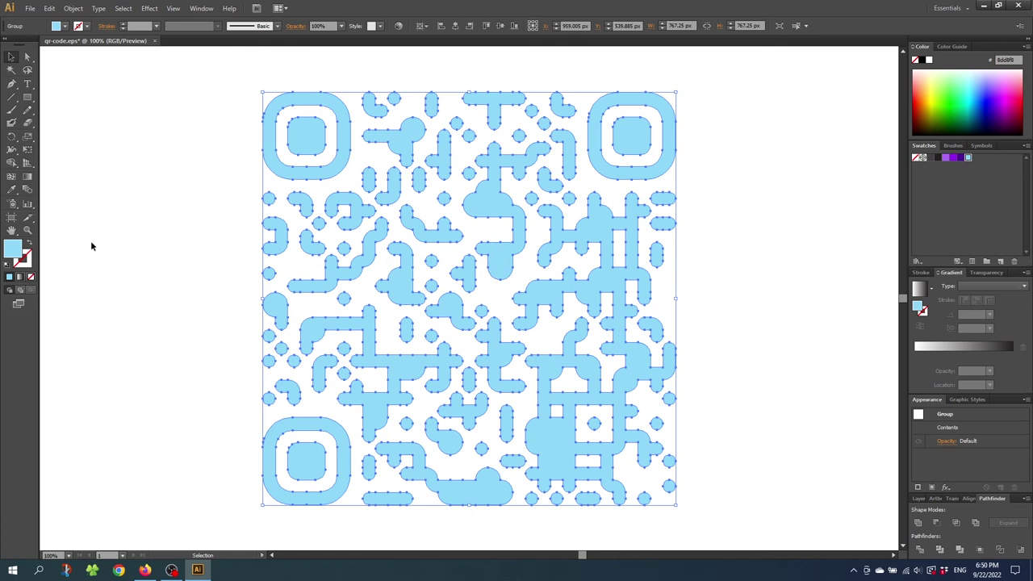
- Zoom out and draw a purple-filled rectangle spanning the entire artboard
{"action": "left_click", "coordinate": [27, 230]}
{"action": "left_click", "coordinate": [480, 295], "text": "alt"}
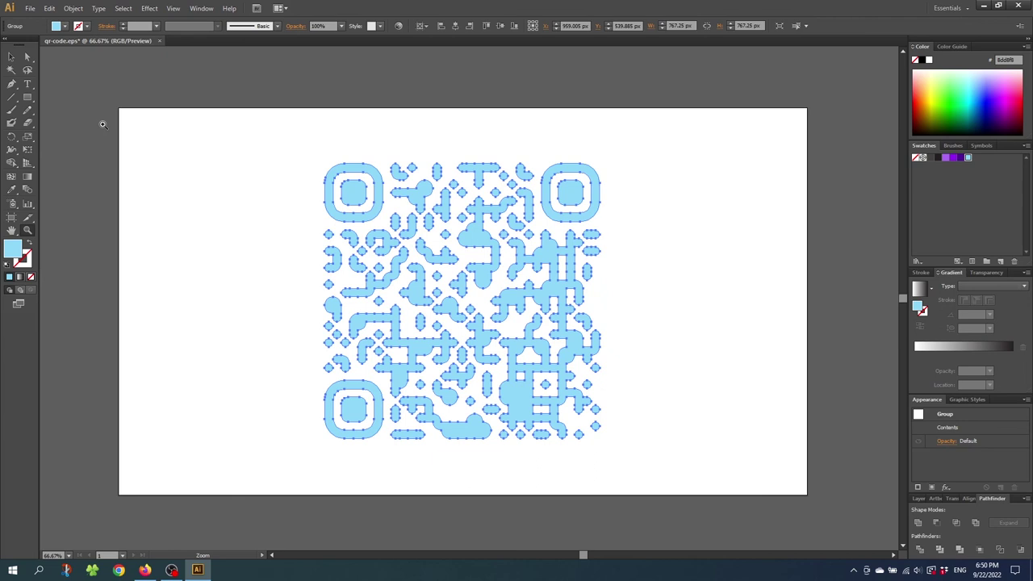
{"action": "left_click", "coordinate": [28, 97]}
{"action": "left_click_drag", "start_coordinate": [119, 108], "coordinate": [807, 493]}
{"action": "left_click", "coordinate": [960, 158]}
- Send the purple rectangle to the back, behind the QR code
{"action": "right_click", "coordinate": [698, 267]}
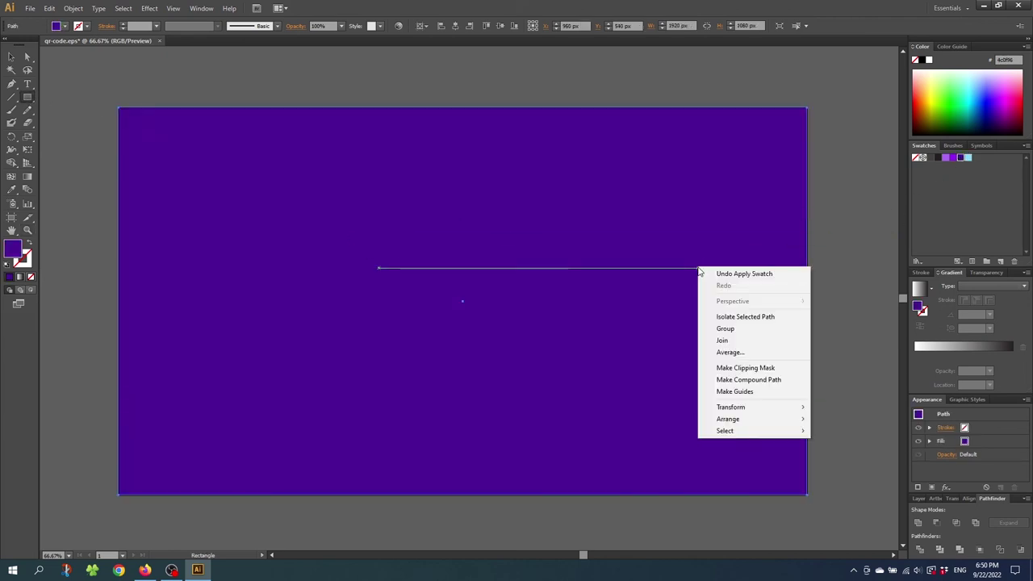
{"action": "mouse_move", "coordinate": [760, 418]}
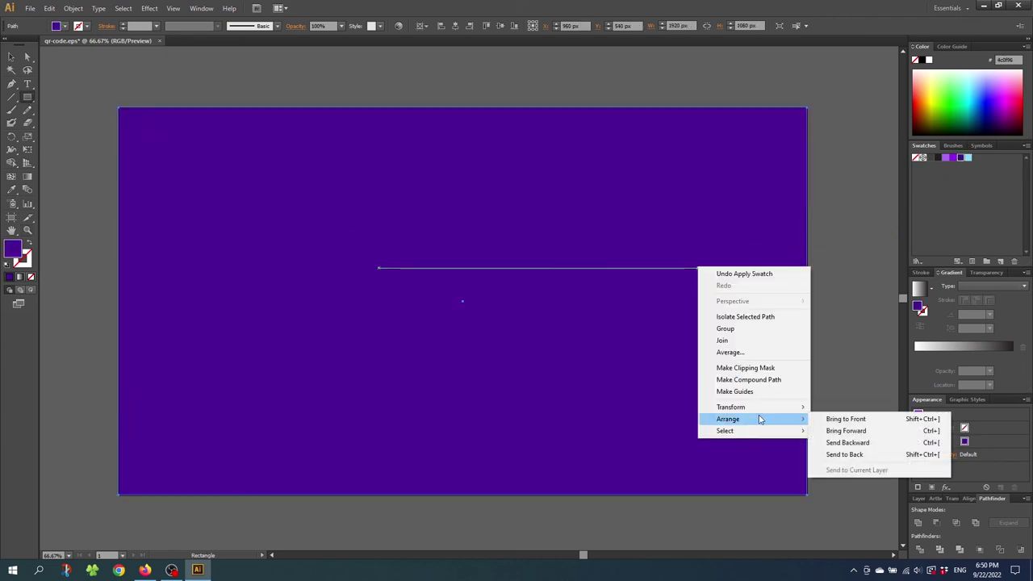
{"action": "left_click", "coordinate": [844, 455]}
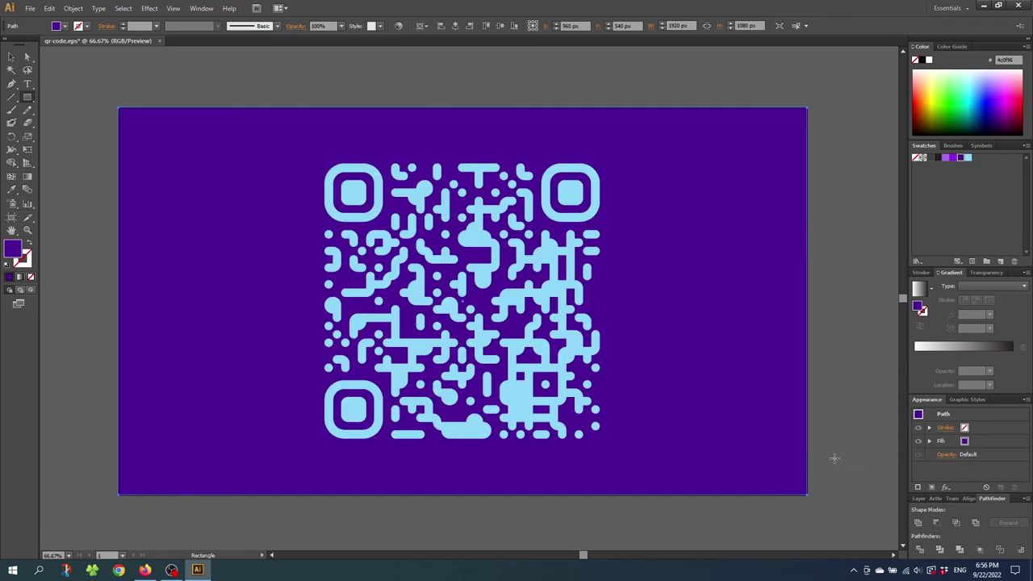